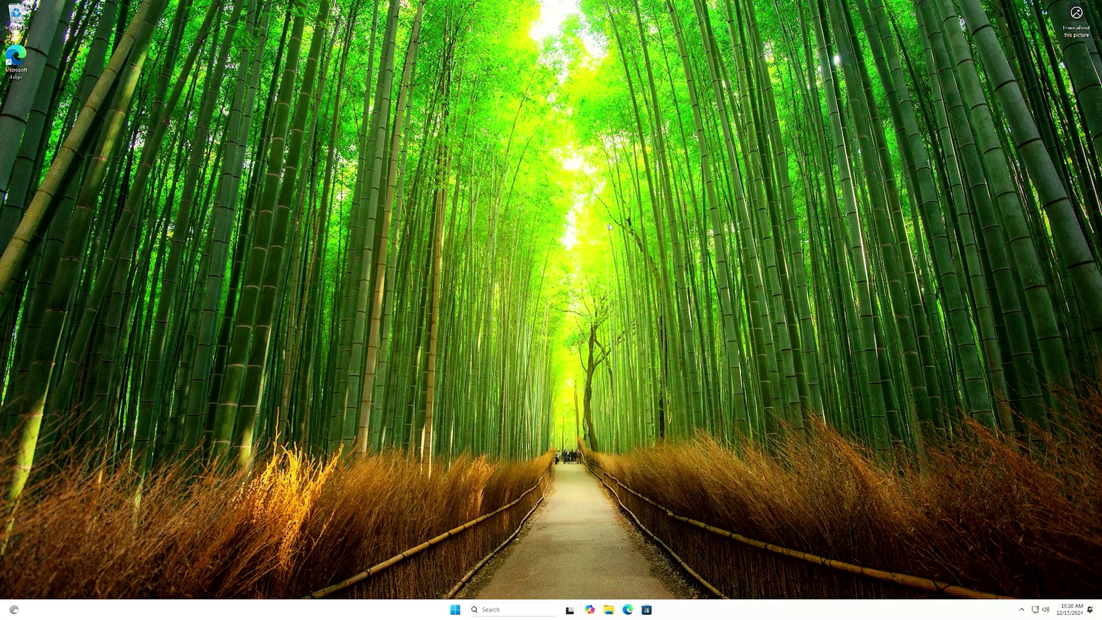
- Inspect the hardware list in Device Manager, then close it
right_click(457, 611)
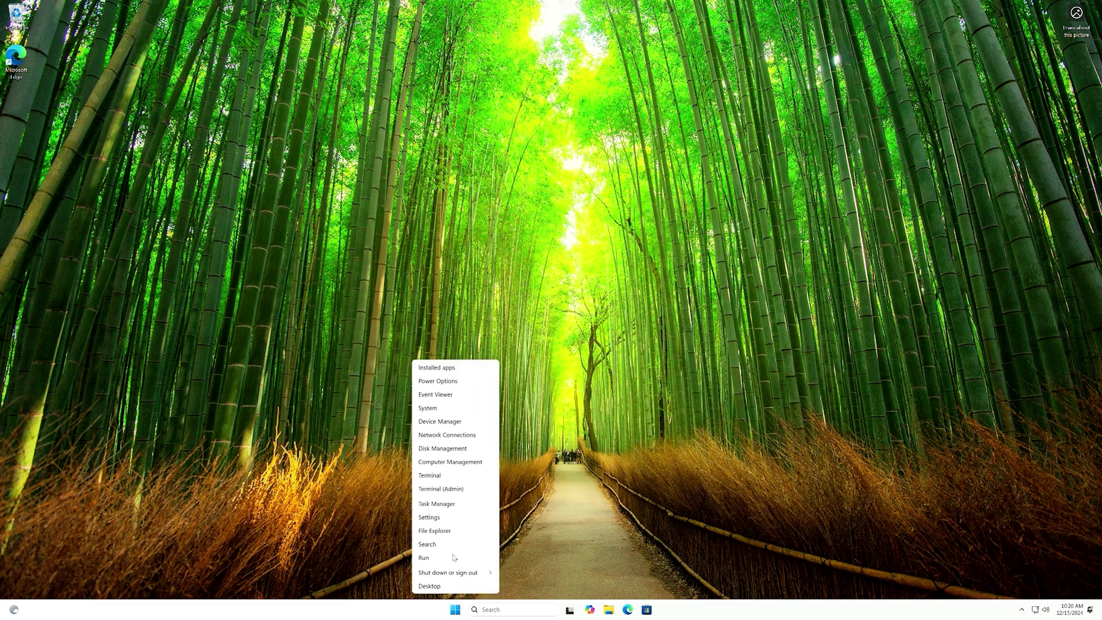
click(440, 423)
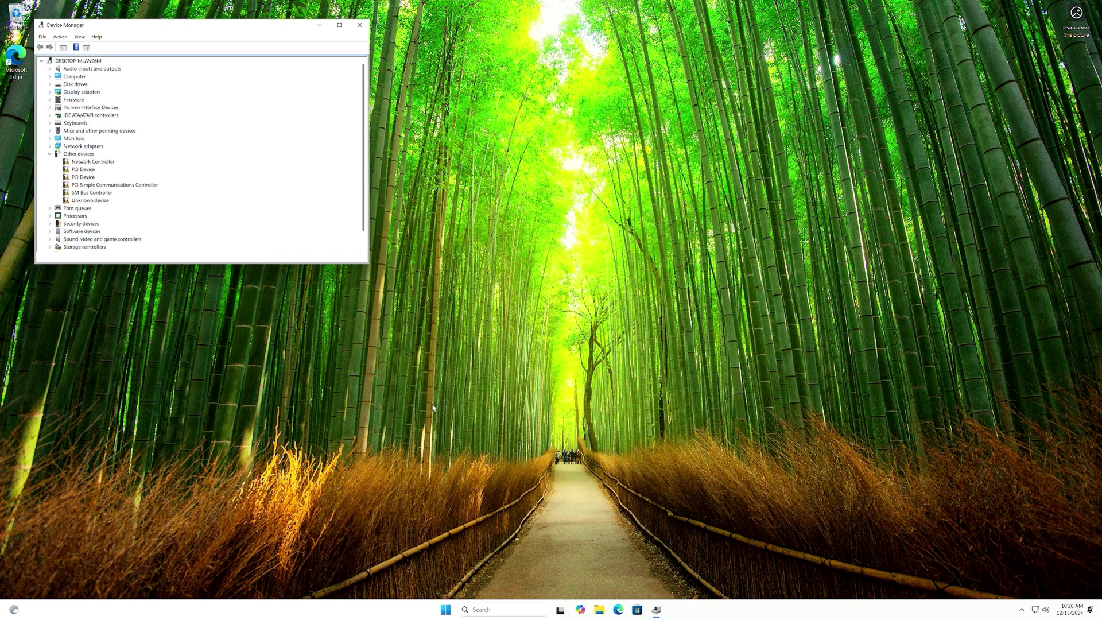
click(424, 349)
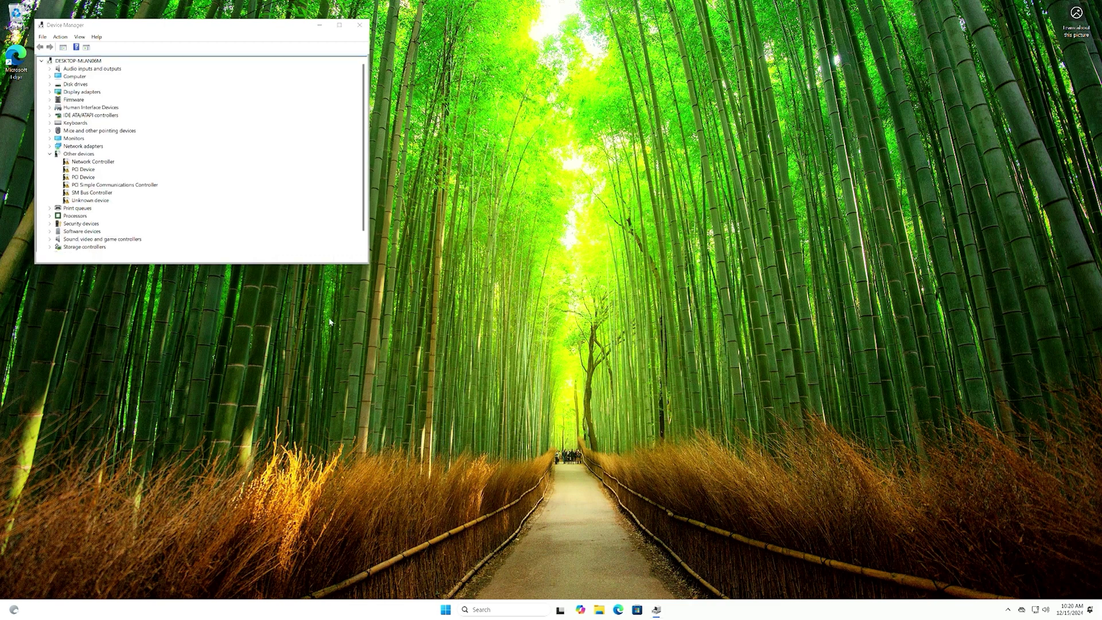
click(359, 25)
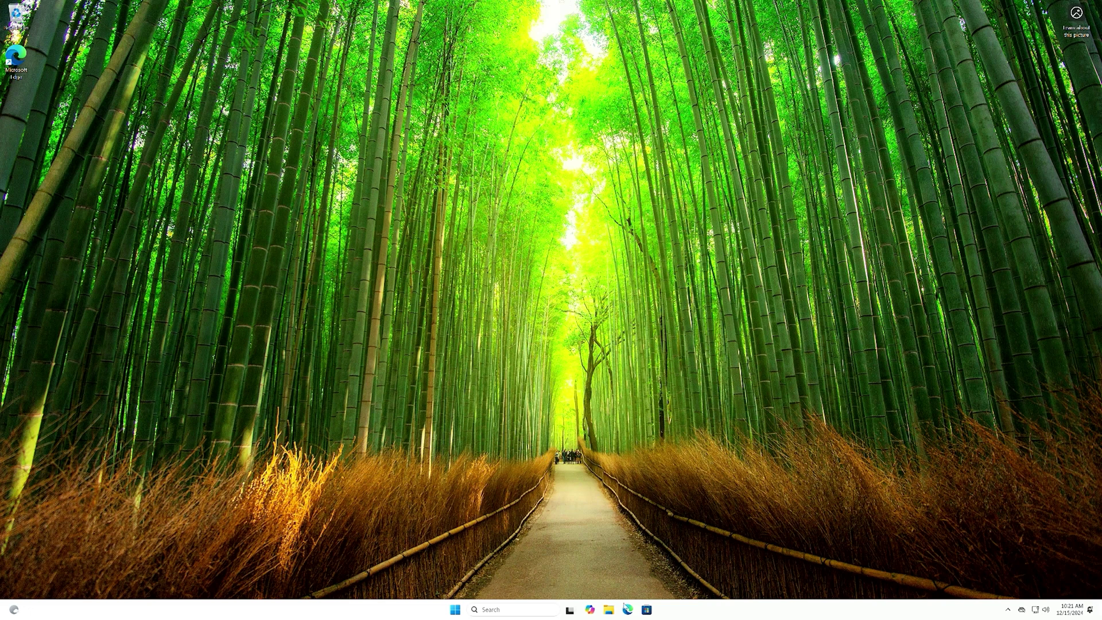
- Open Settings and start a Windows Update check for new updates
click(456, 611)
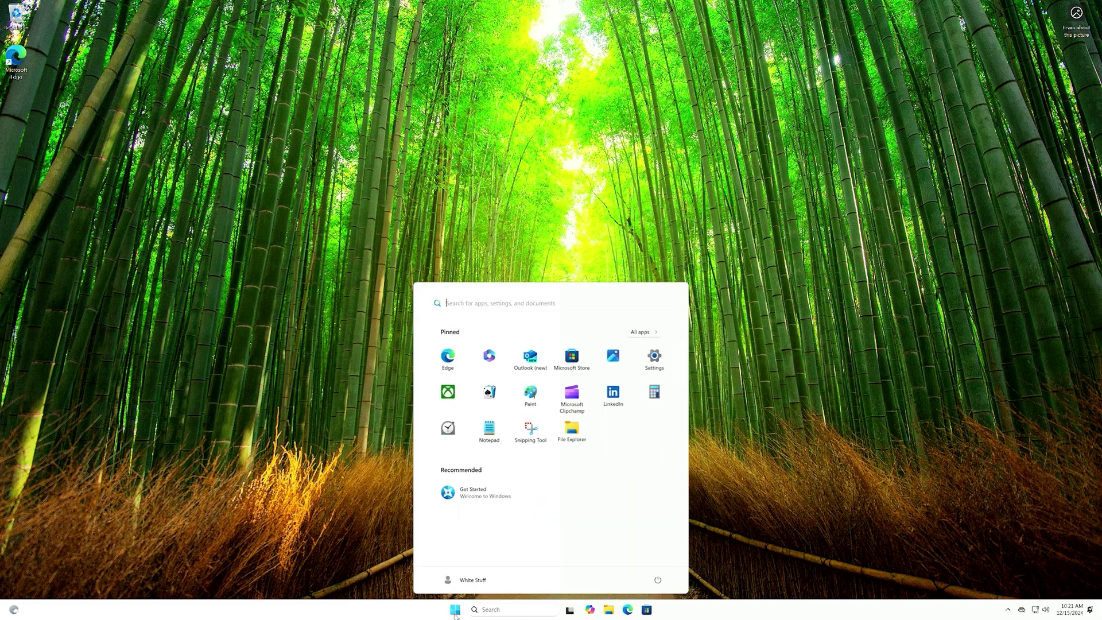
click(653, 359)
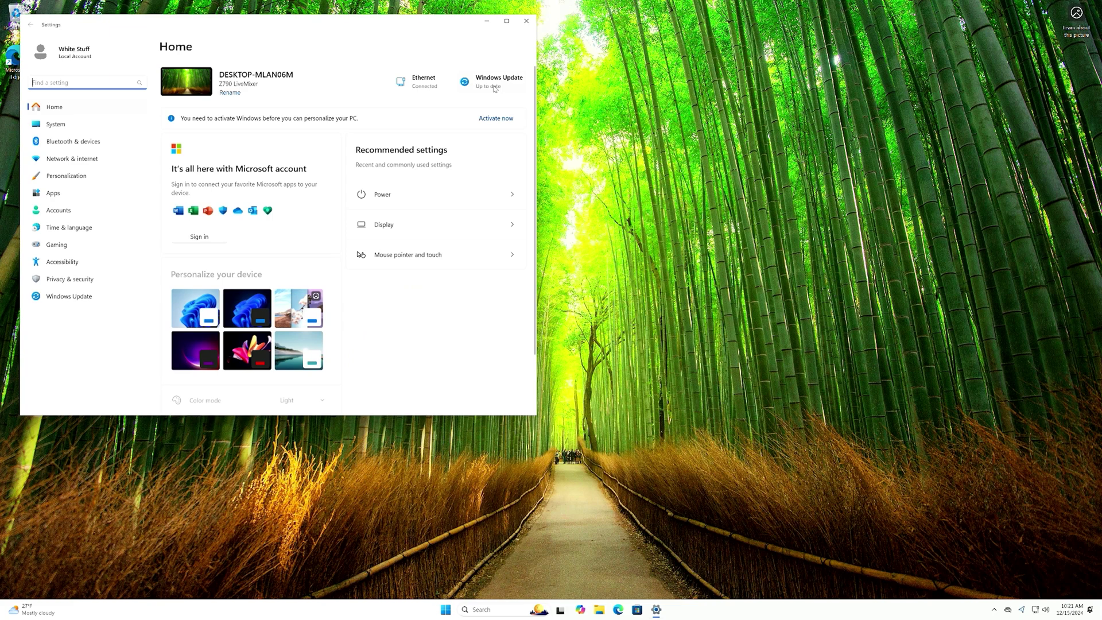
click(494, 86)
click(488, 89)
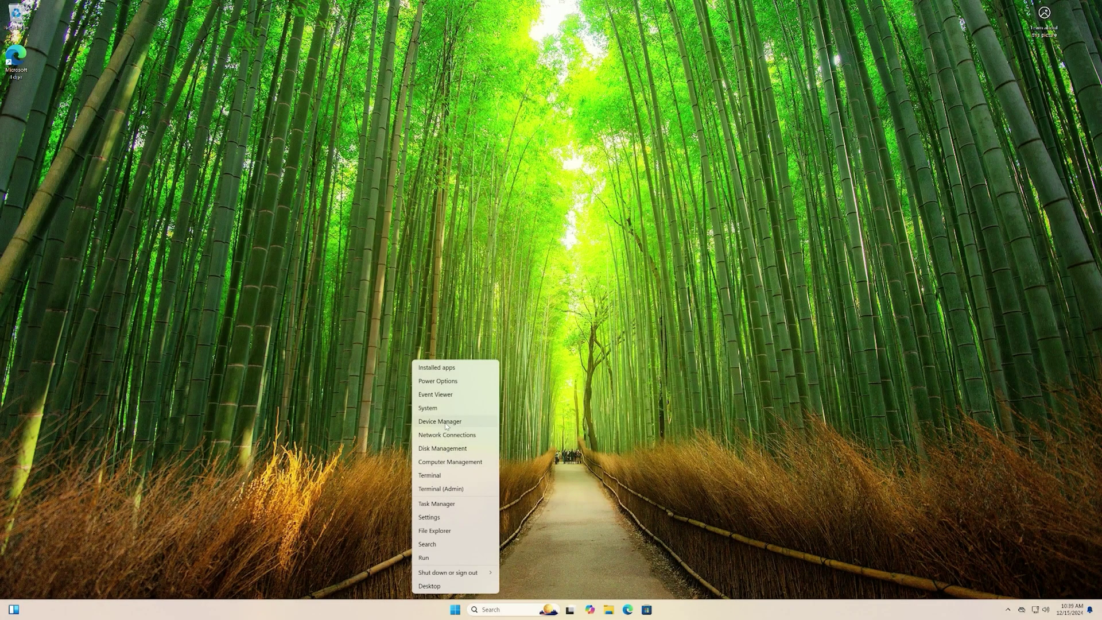
click(446, 423)
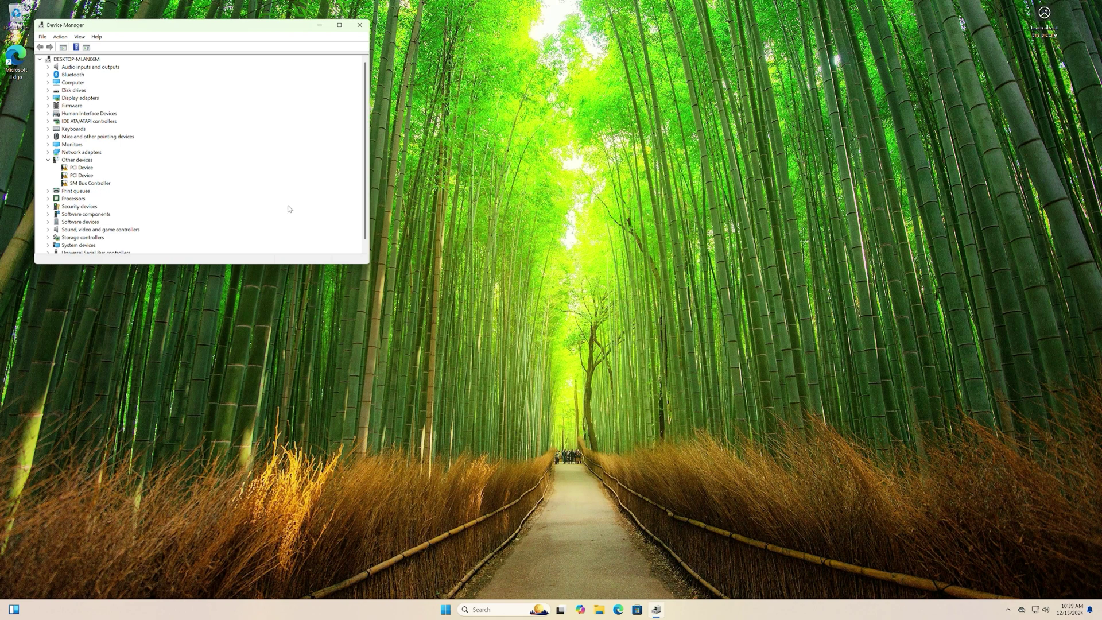
click(360, 25)
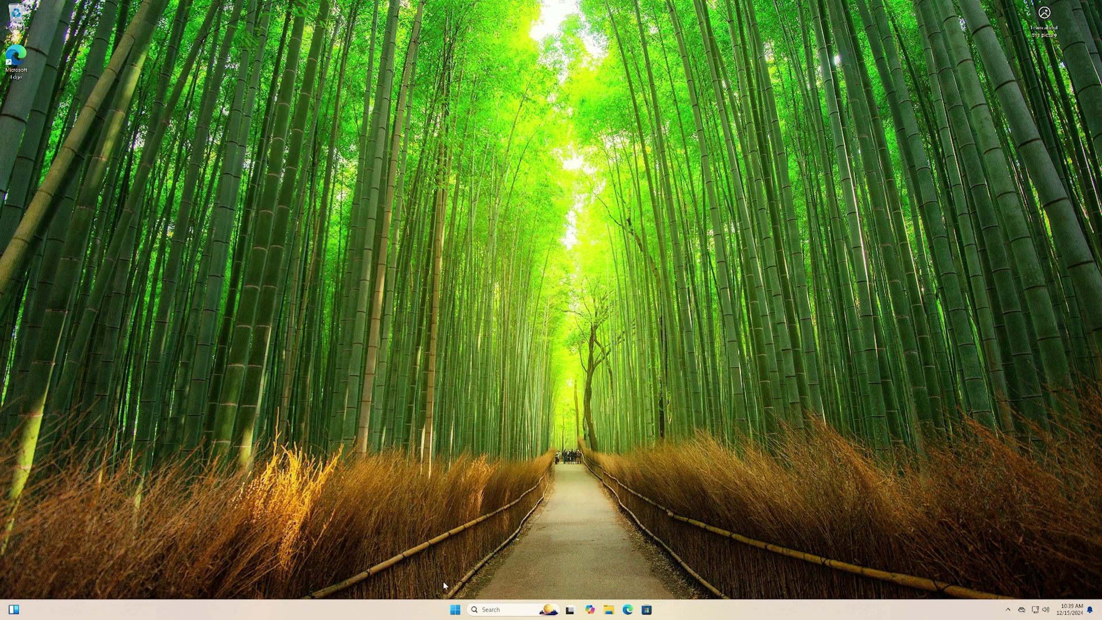
- Run another Windows Update check from Settings
click(458, 608)
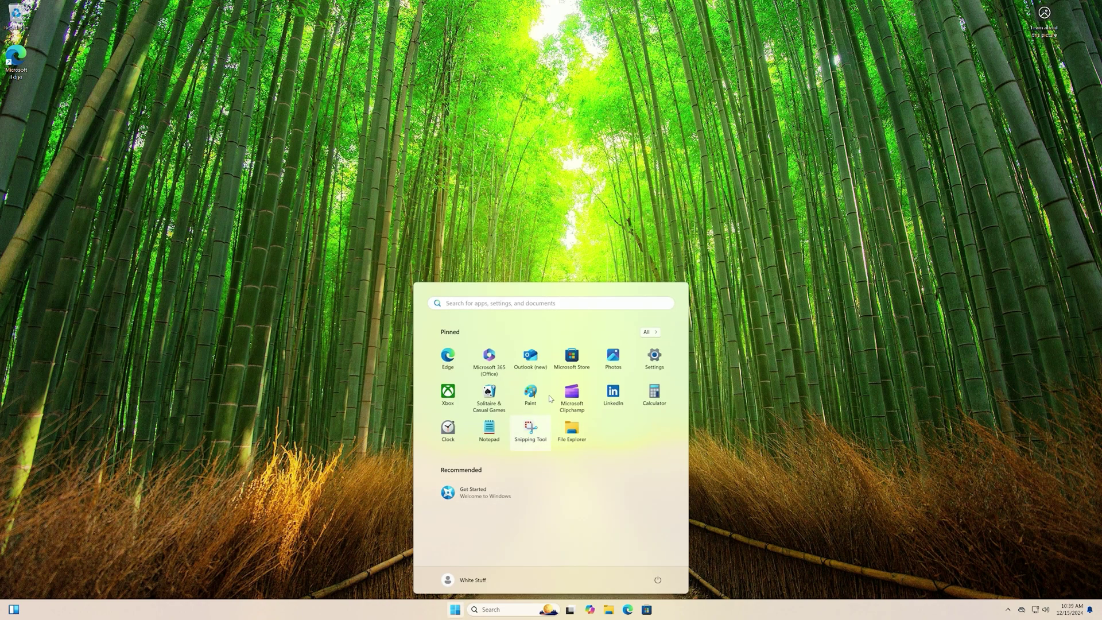
click(654, 356)
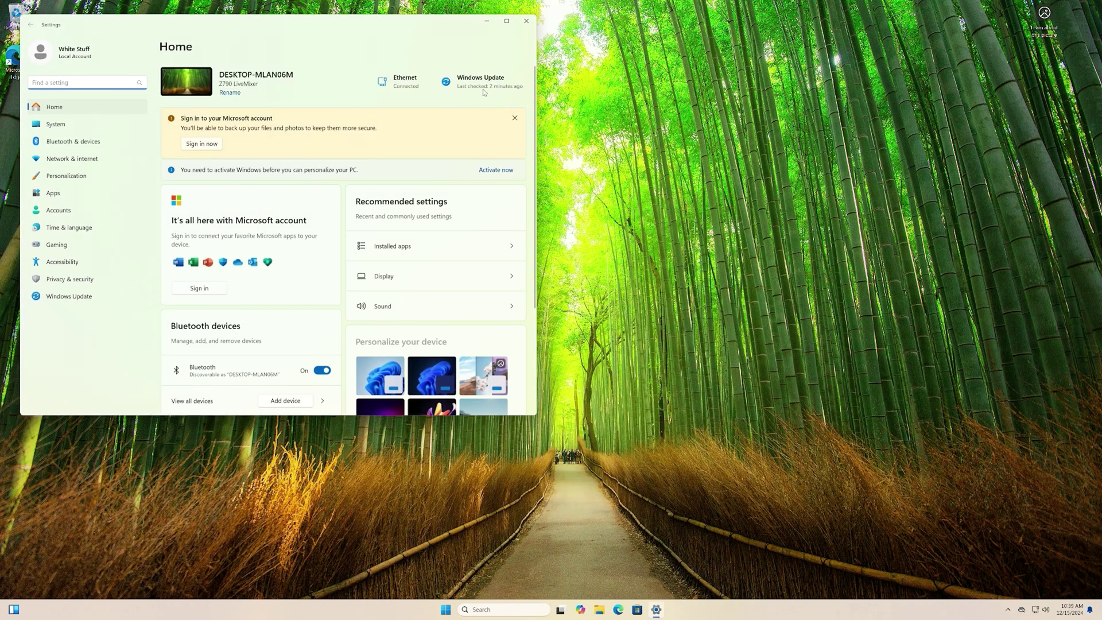
click(487, 86)
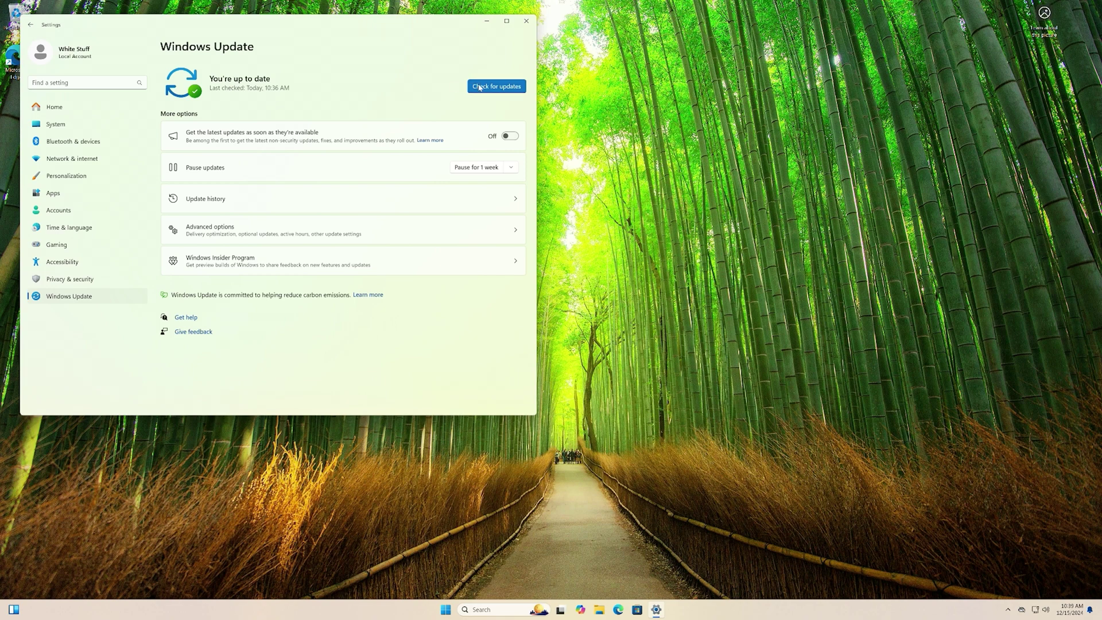
click(496, 86)
- Confirm no optional driver updates are listed under Advanced options, then close Settings
click(307, 232)
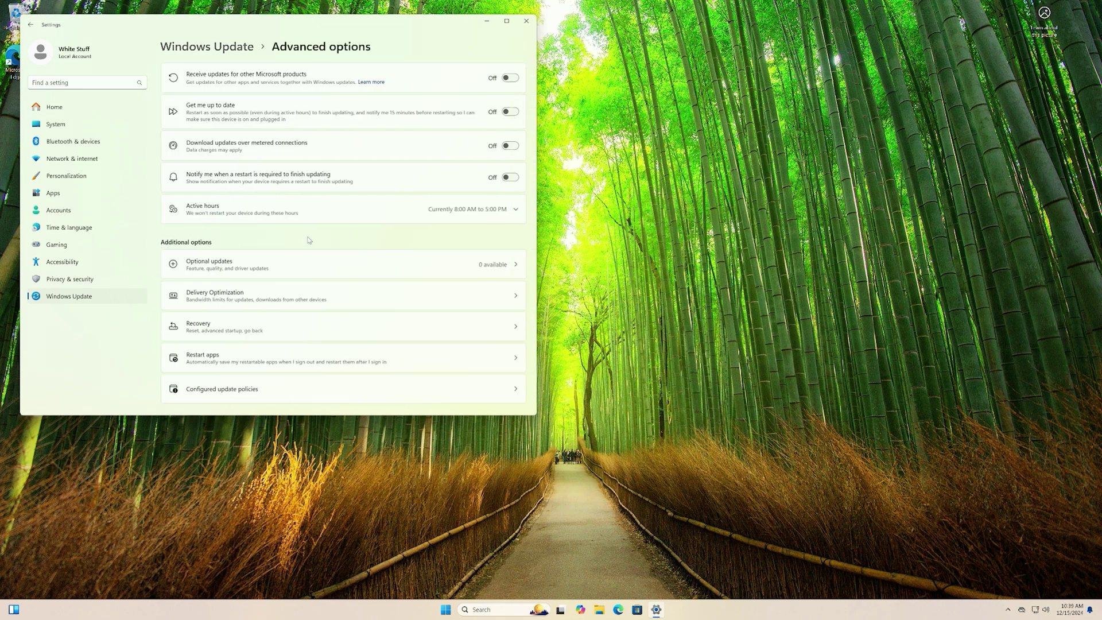
click(286, 269)
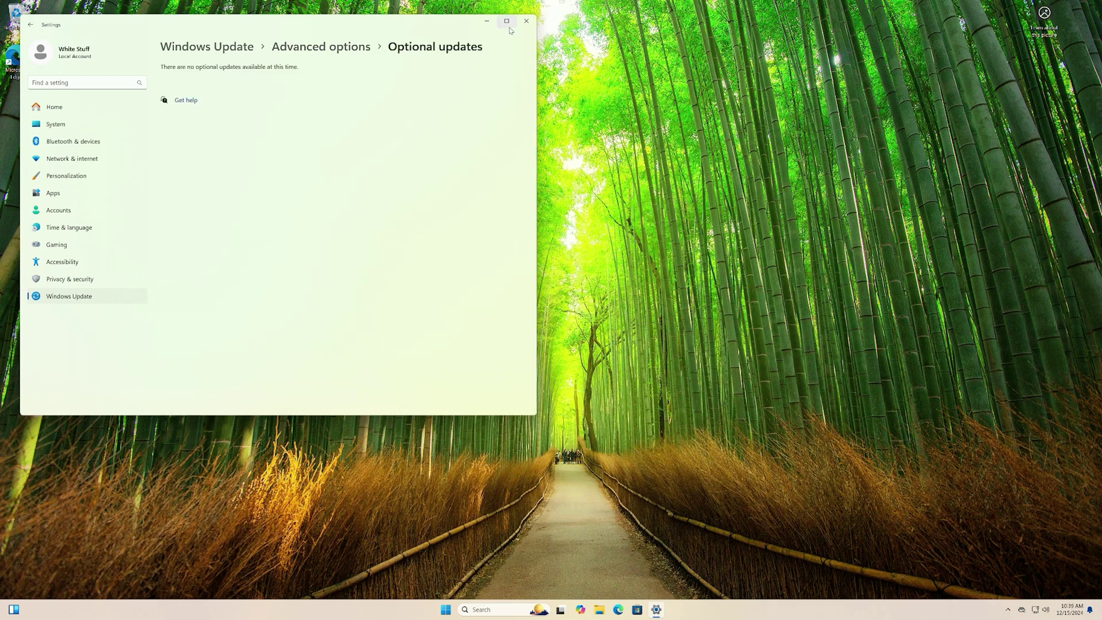
click(526, 21)
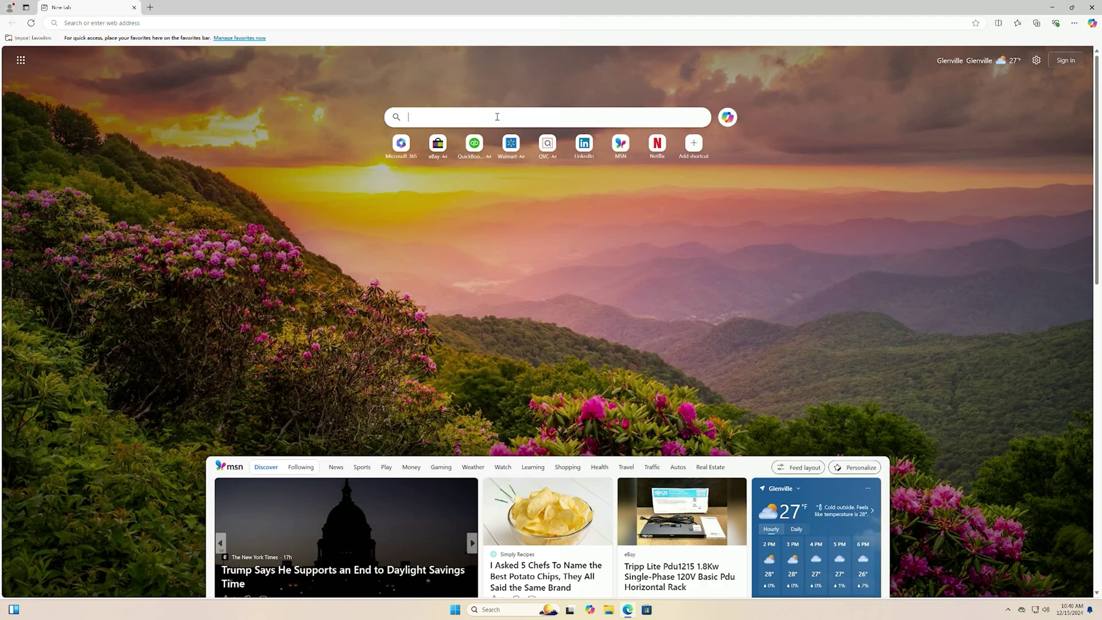
- Skip the Edge sign-in and type 'asrock z790 liver' into the new tab search box
click(491, 114)
text(as)
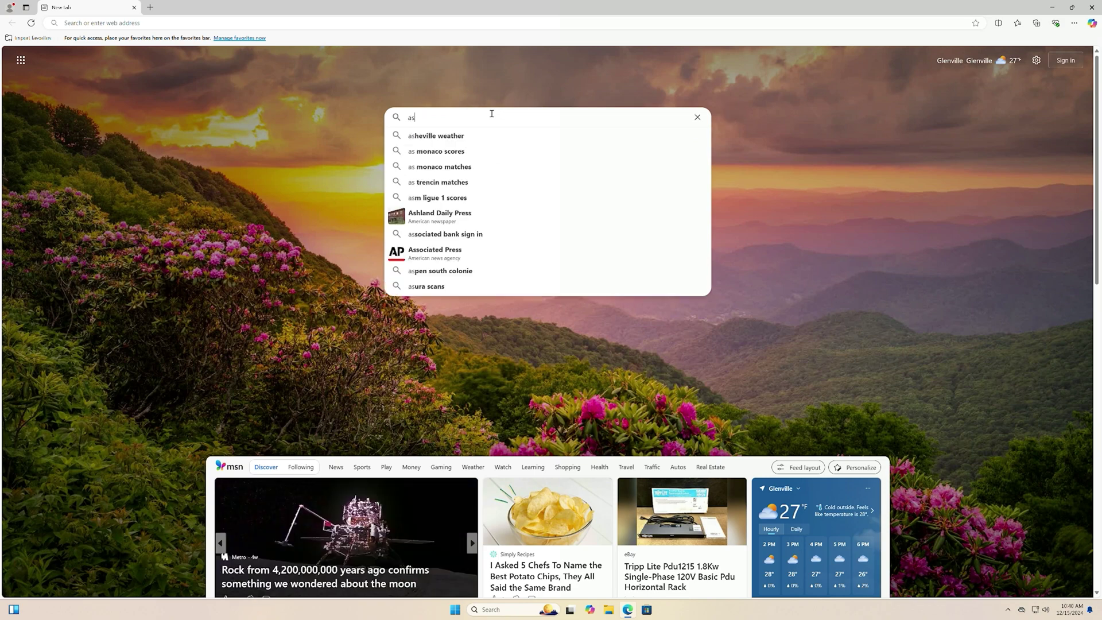
text(rock z)
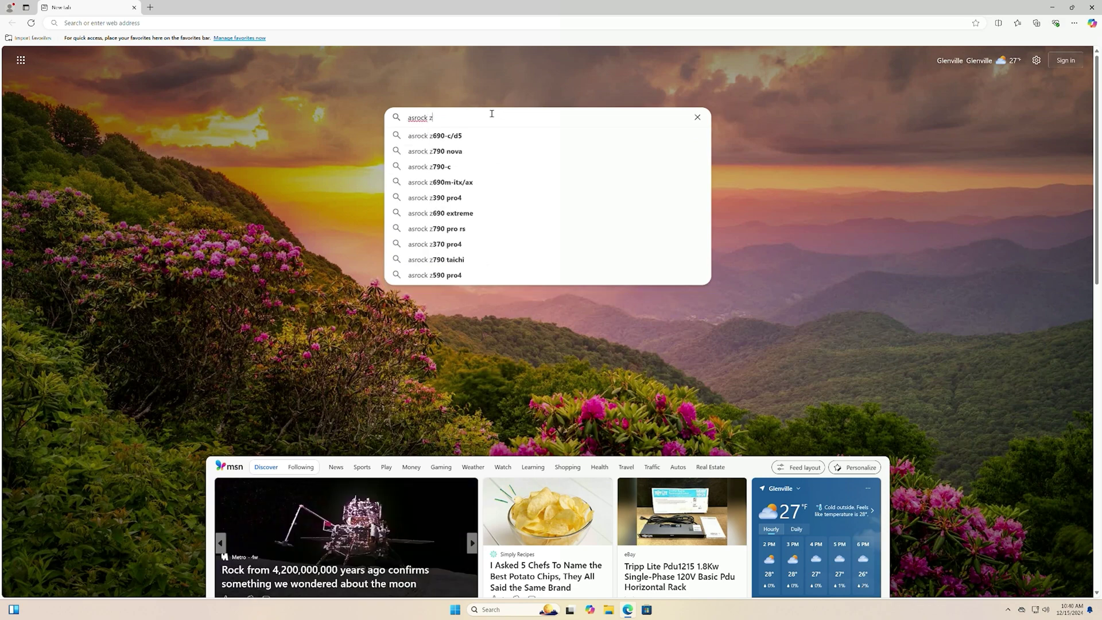
text(790)
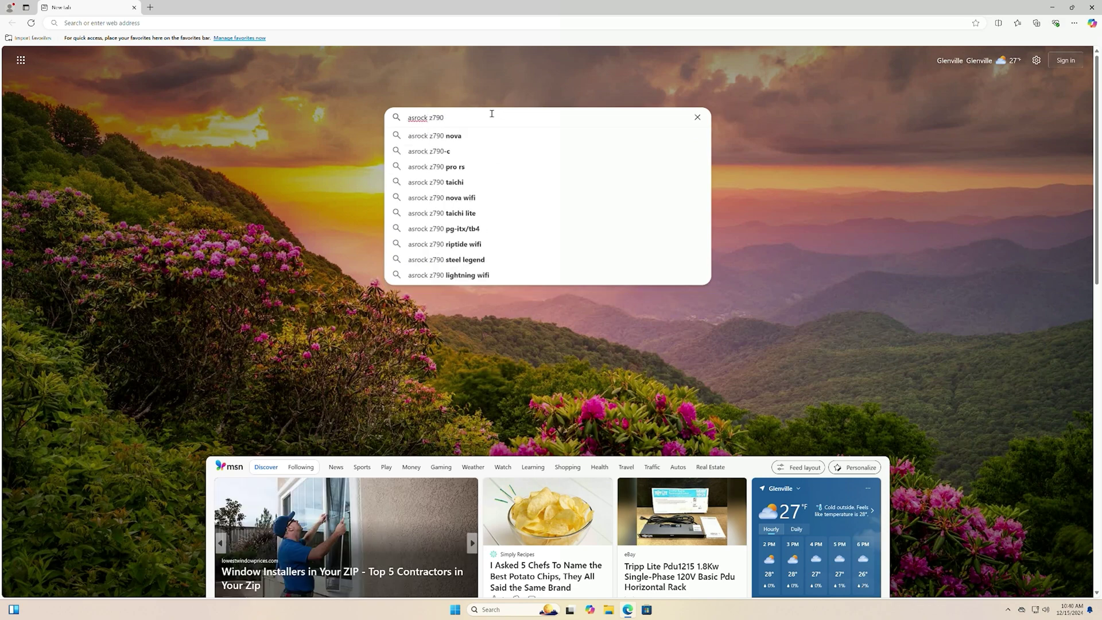
text( liver)
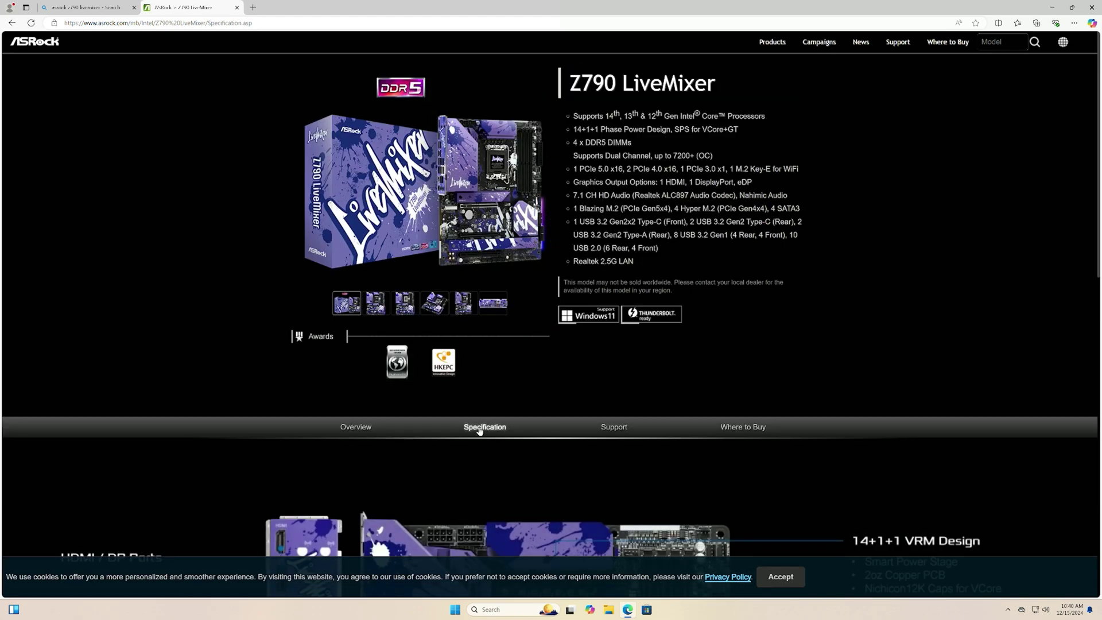
- Download INF driver ver:10.1.19600.8418 from the Z790 LiveMixer support downloads list
click(614, 428)
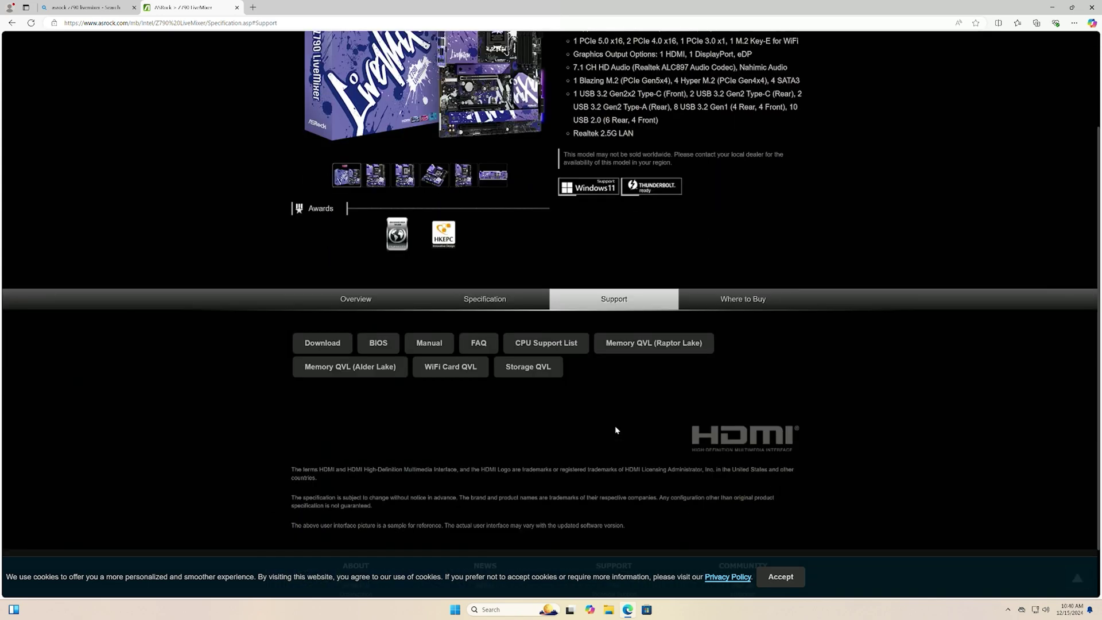
scroll(616, 430, down, 2)
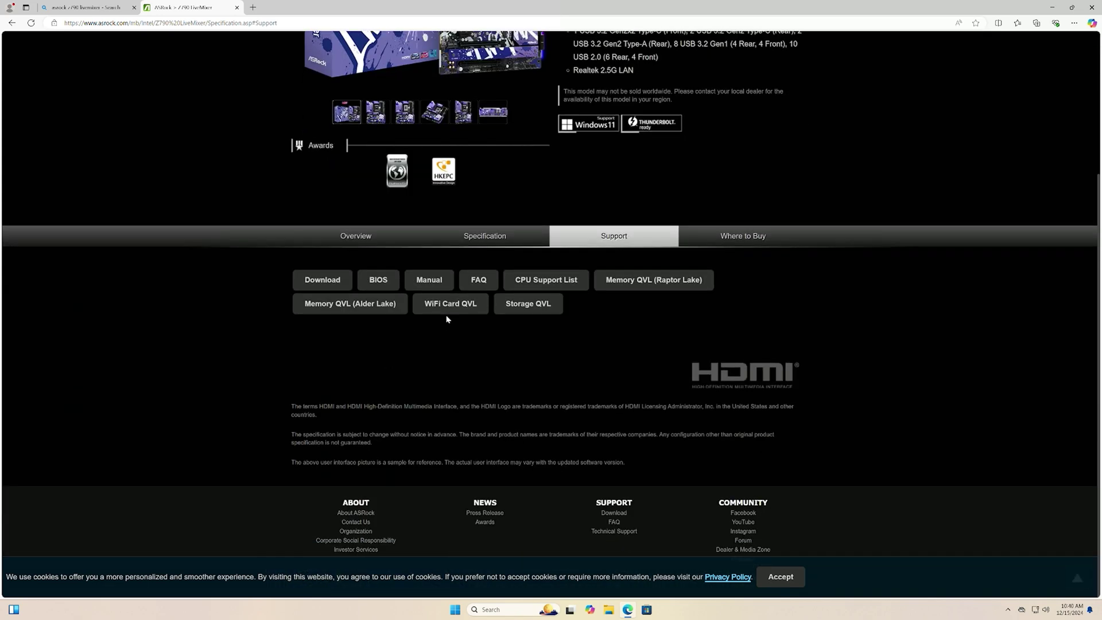
click(338, 285)
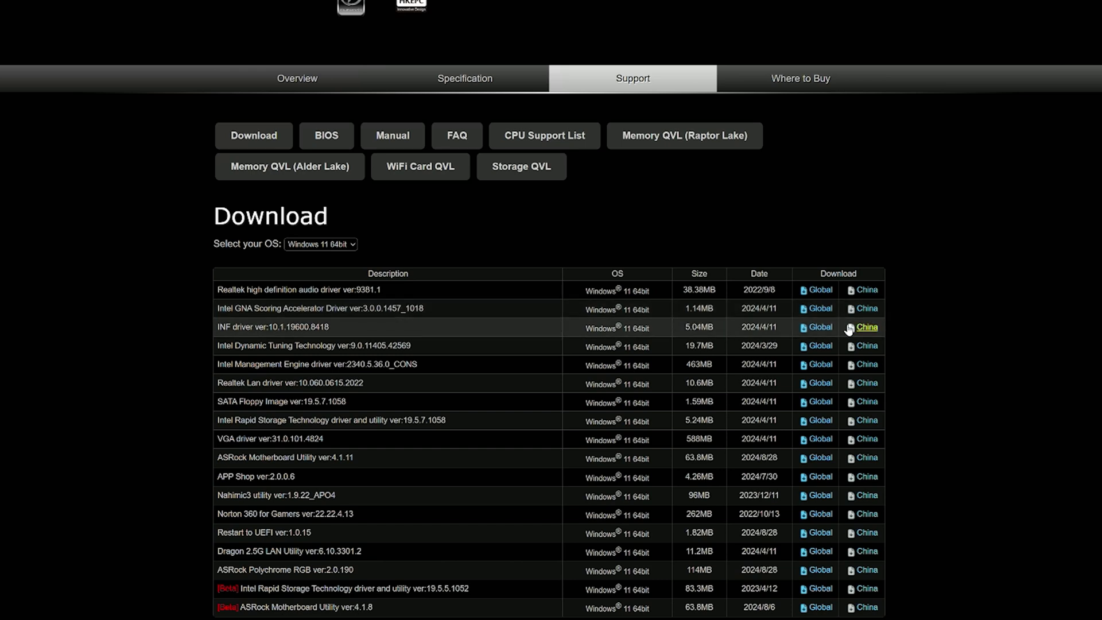
click(821, 328)
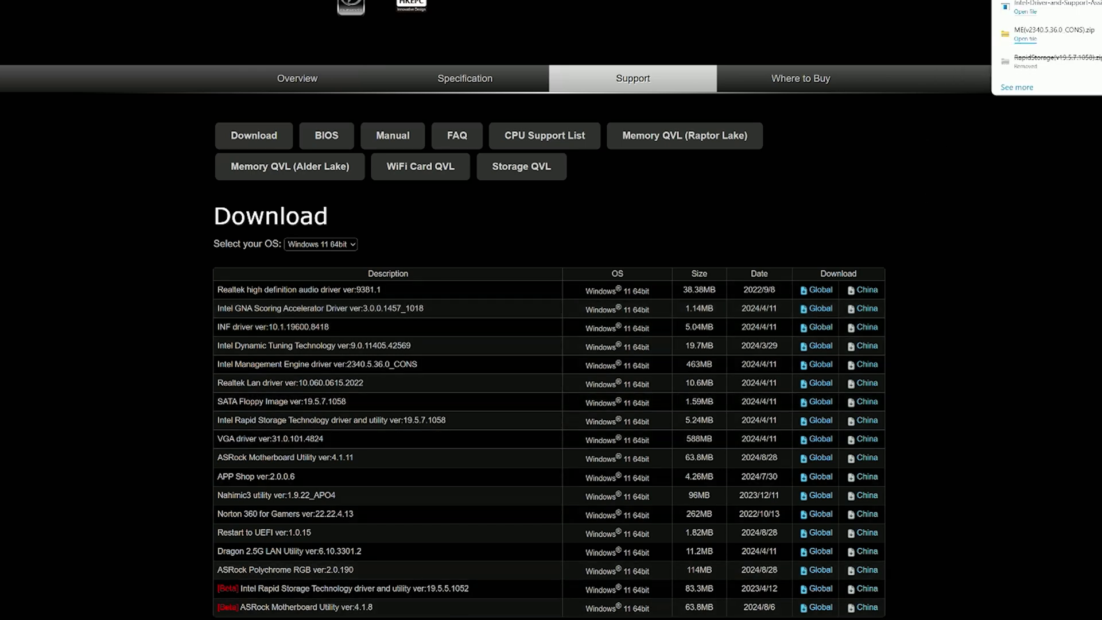
- Delete the three older items from the Downloads folder
key(super+e)
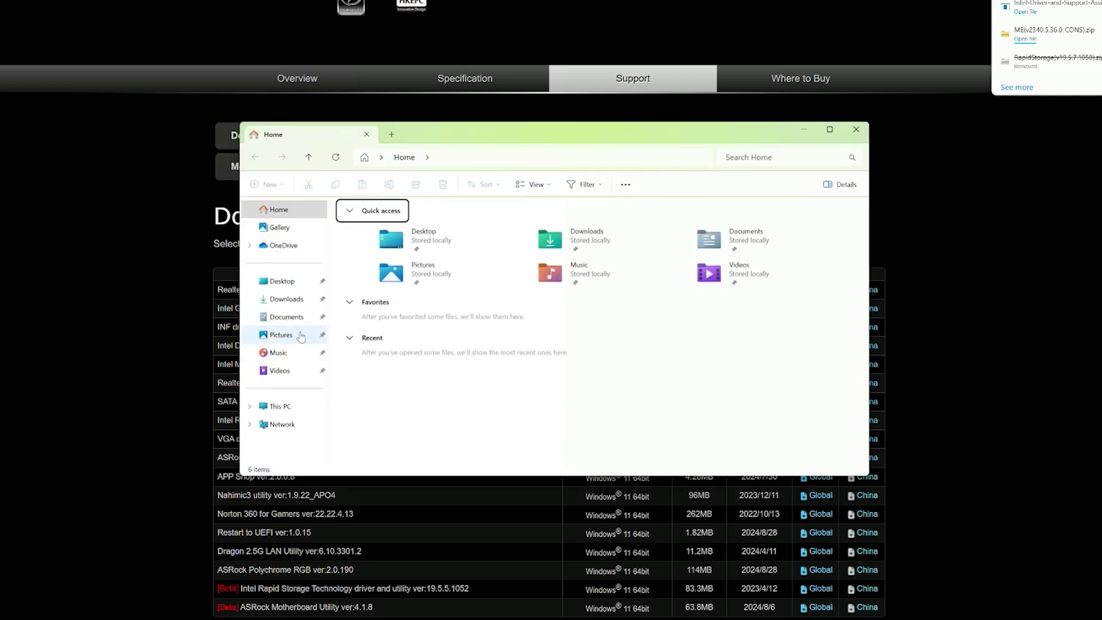
click(286, 299)
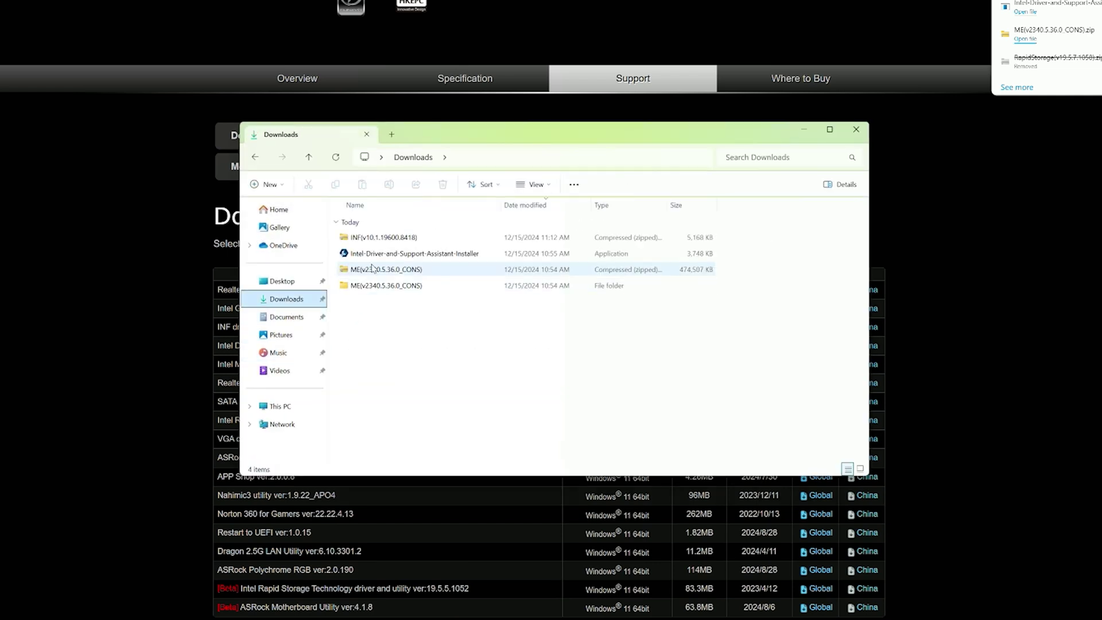
drag(383, 300, 404, 253)
key(Delete)
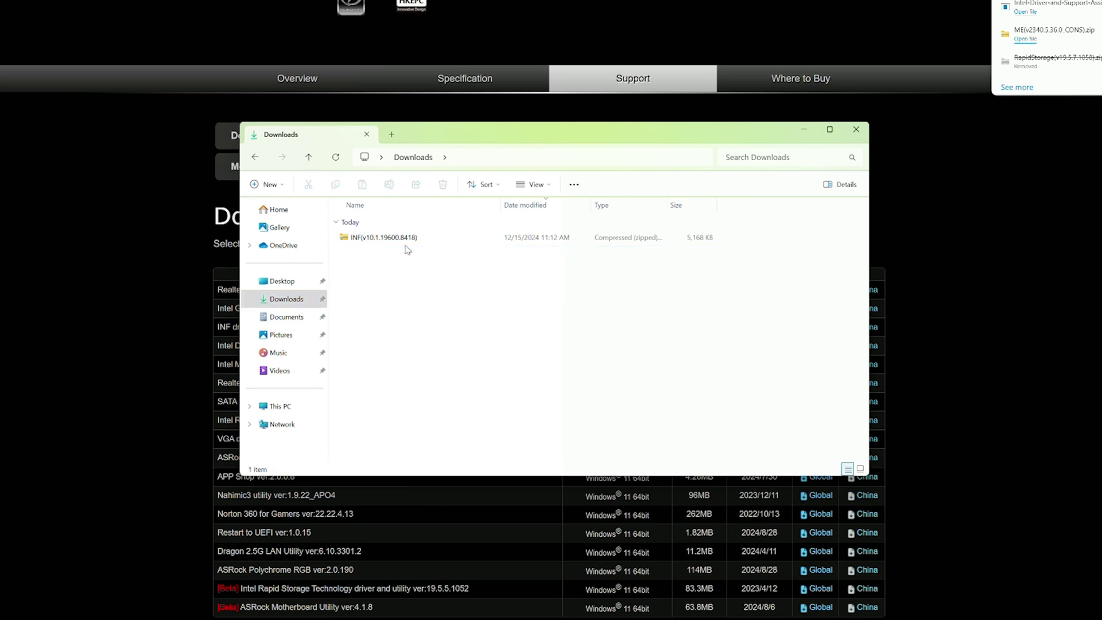
- Extract the INF(v10.1.19600.8418) zip to the suggested folder and open the extracted folder
right_click(402, 240)
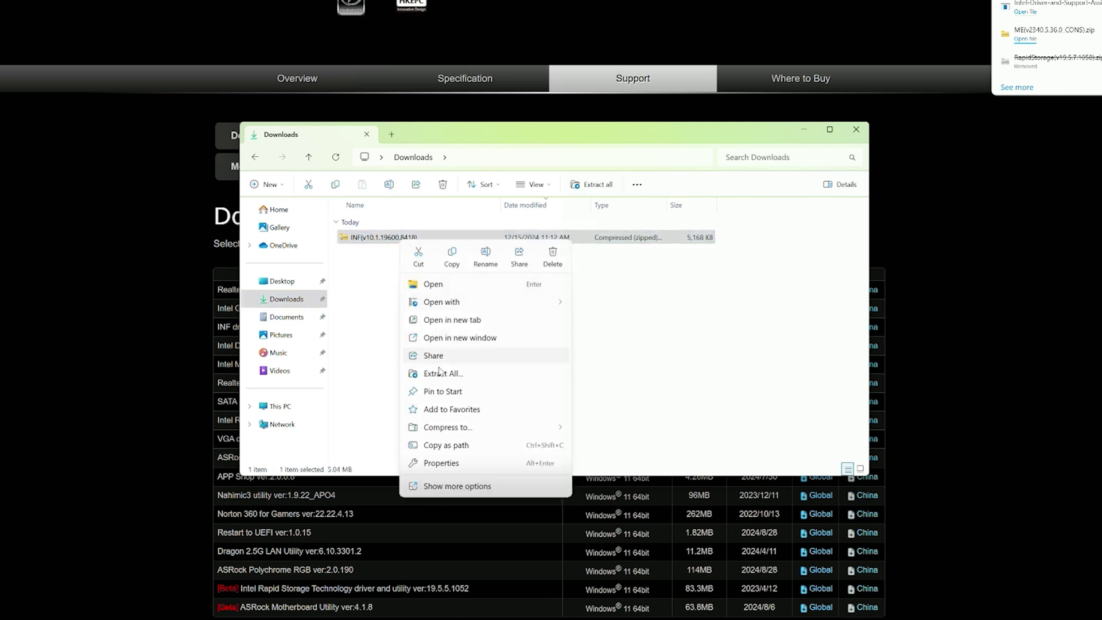
click(428, 373)
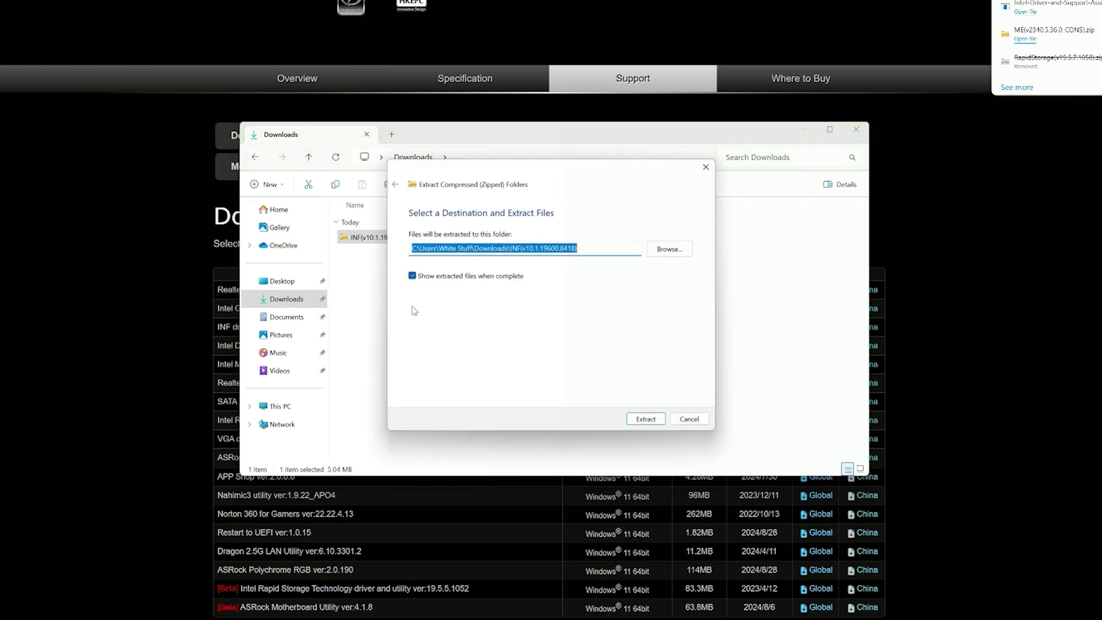
click(631, 419)
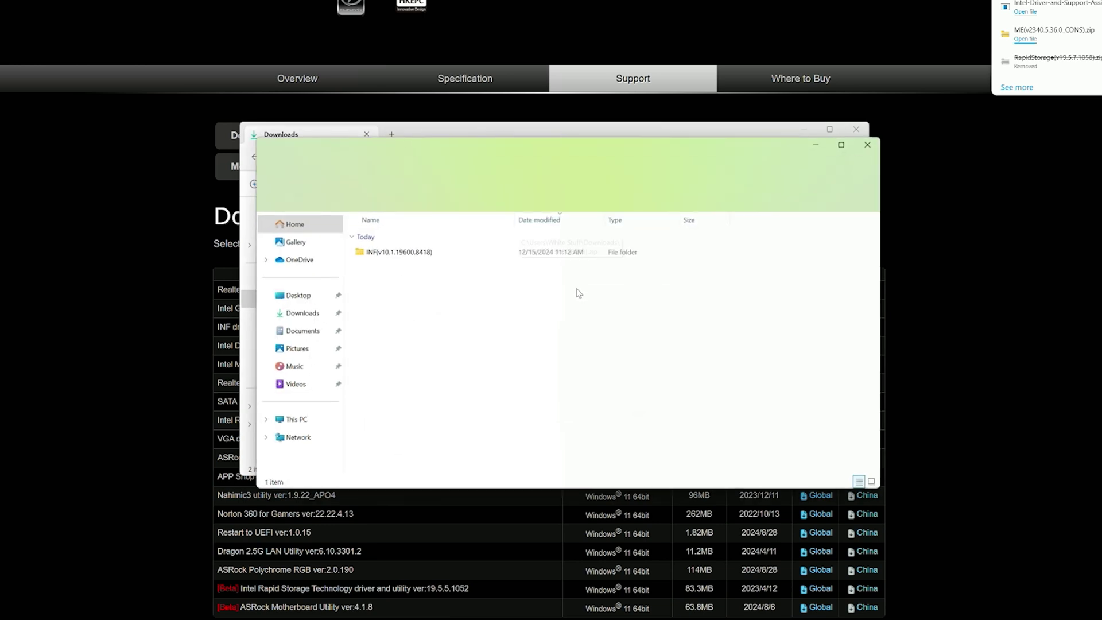
double_click(394, 253)
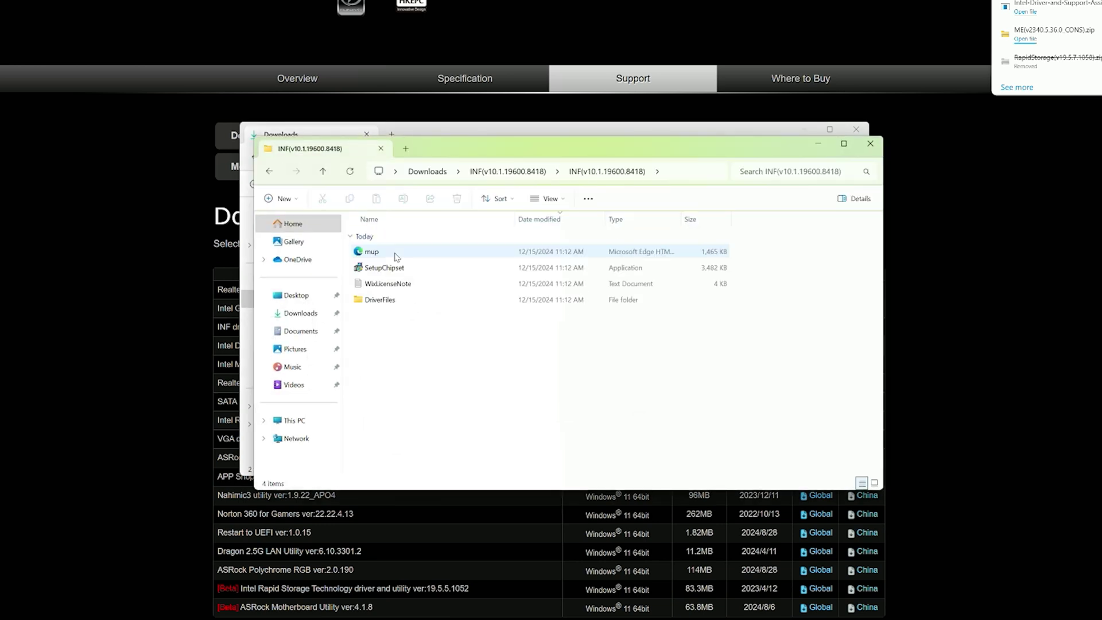
- Run SetupChipset with admin approval, accept the licence, and install the Intel chipset software
double_click(390, 274)
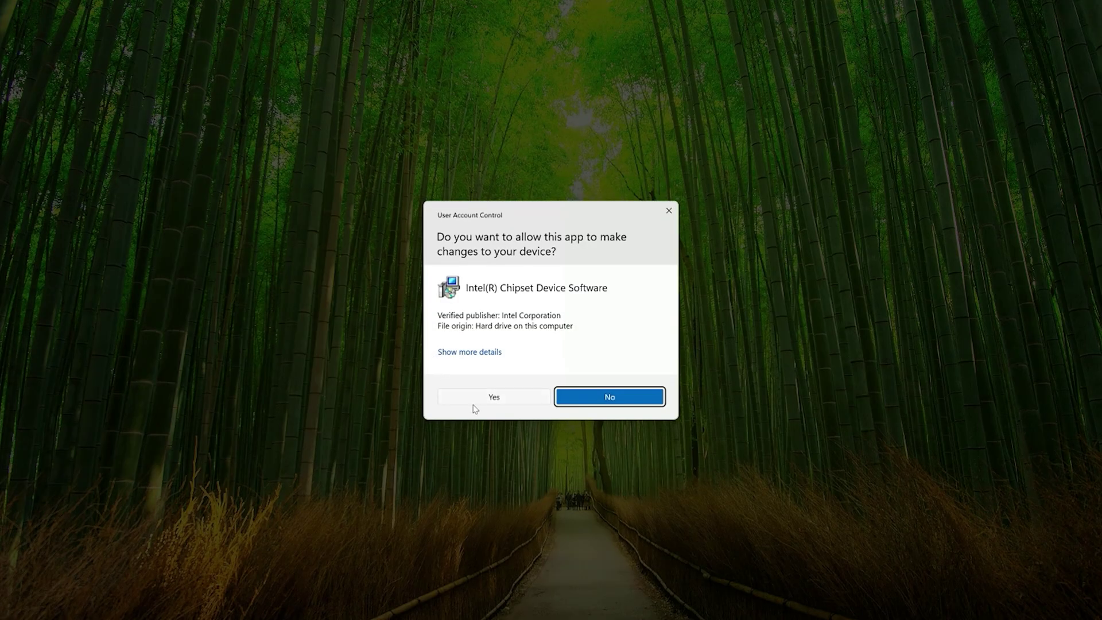
click(474, 402)
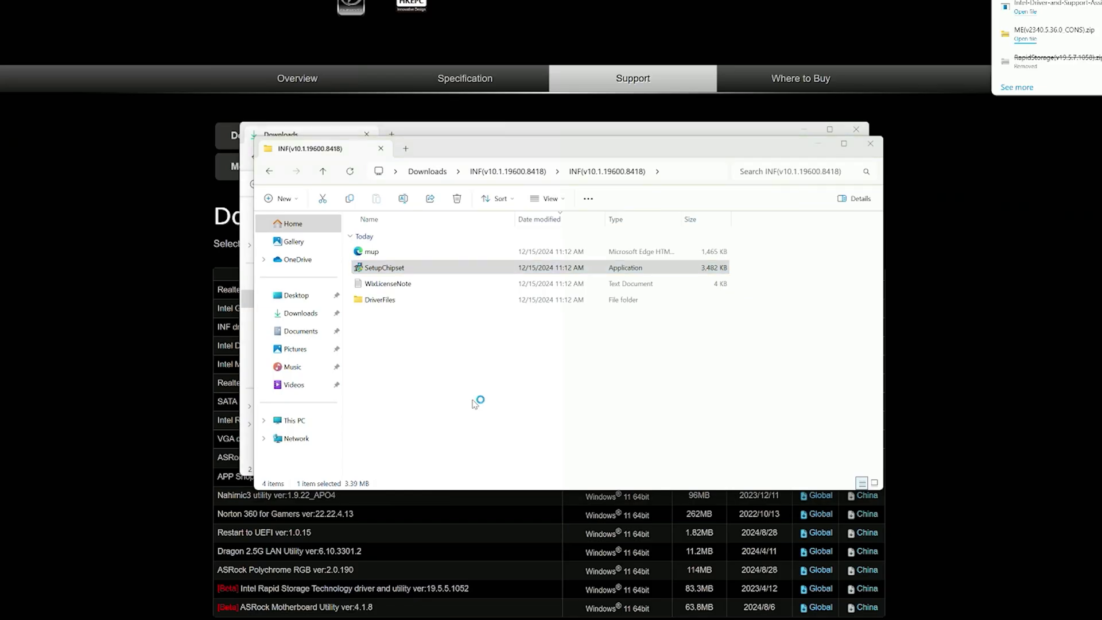
click(597, 390)
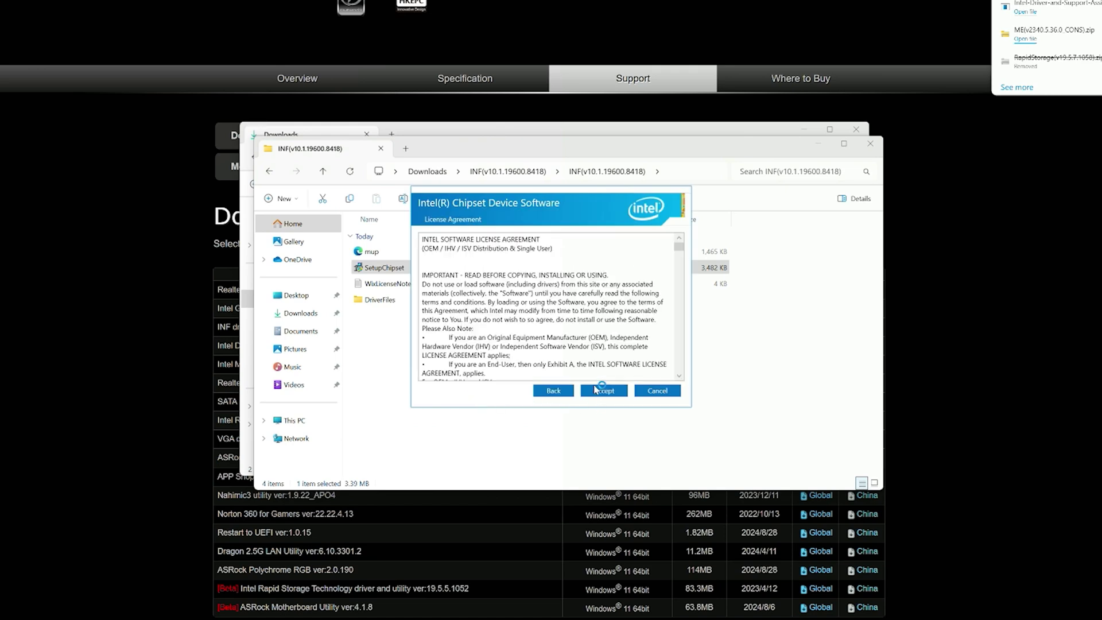
click(597, 393)
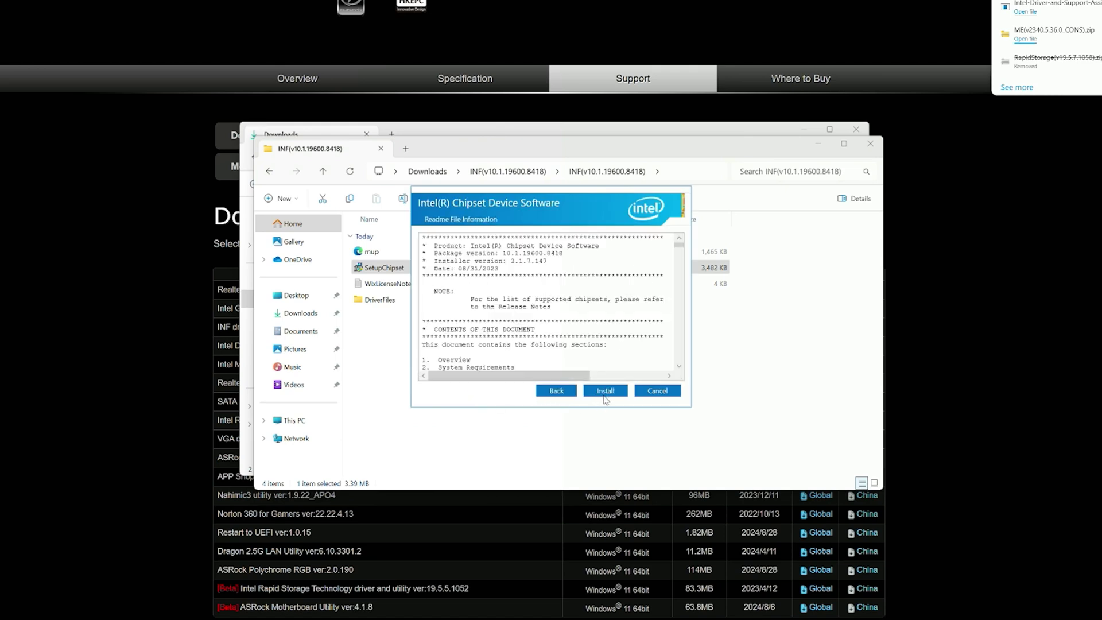
click(606, 392)
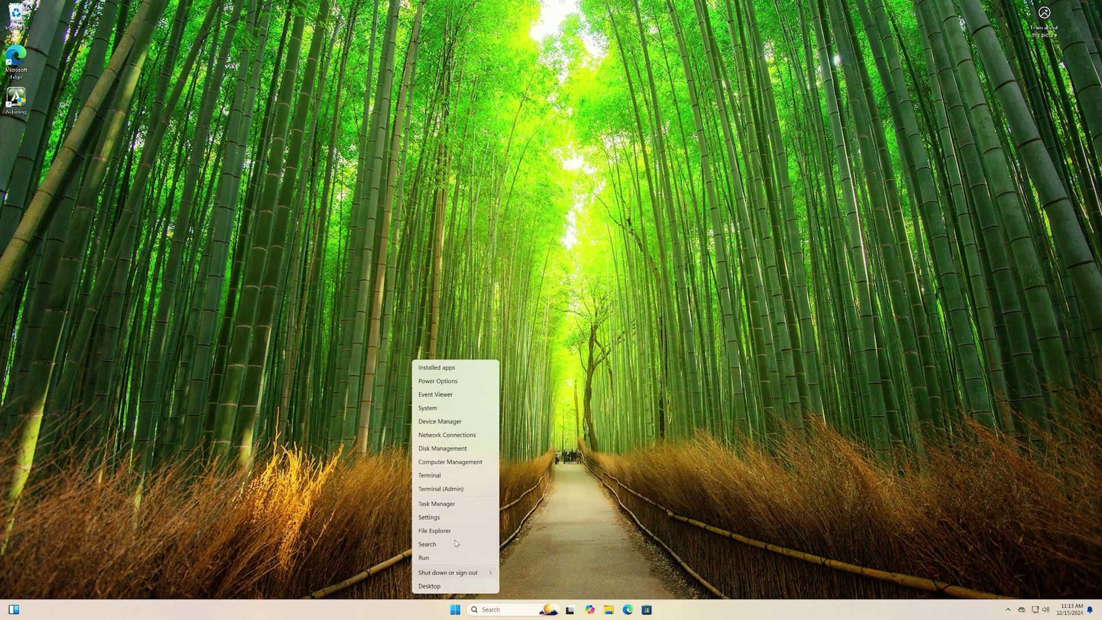
- Open Device Manager to review the hardware after the restart
click(454, 422)
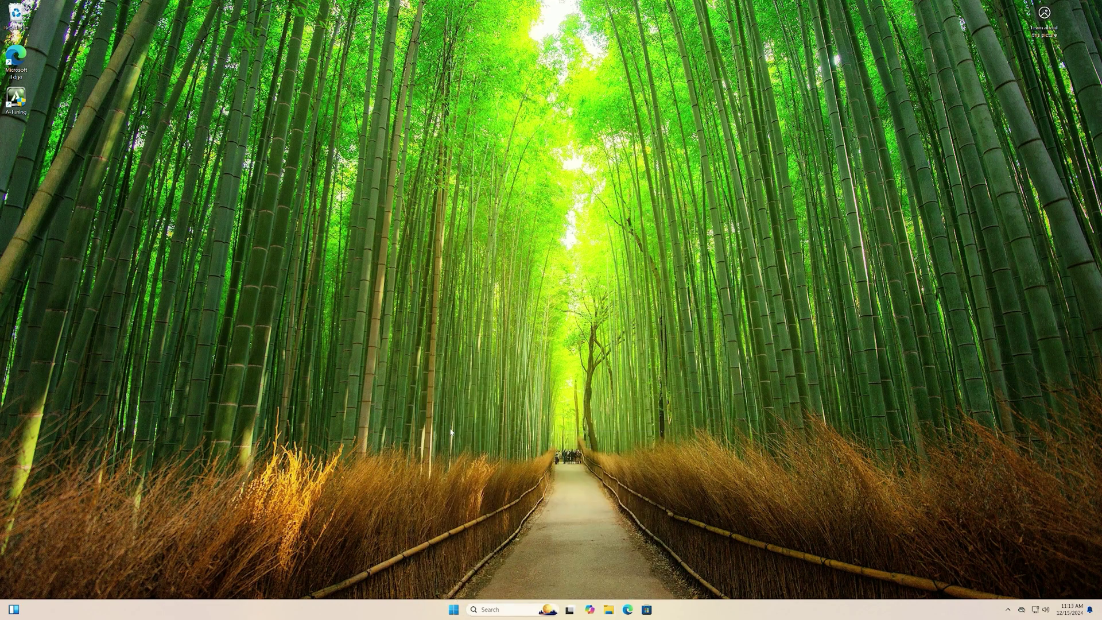